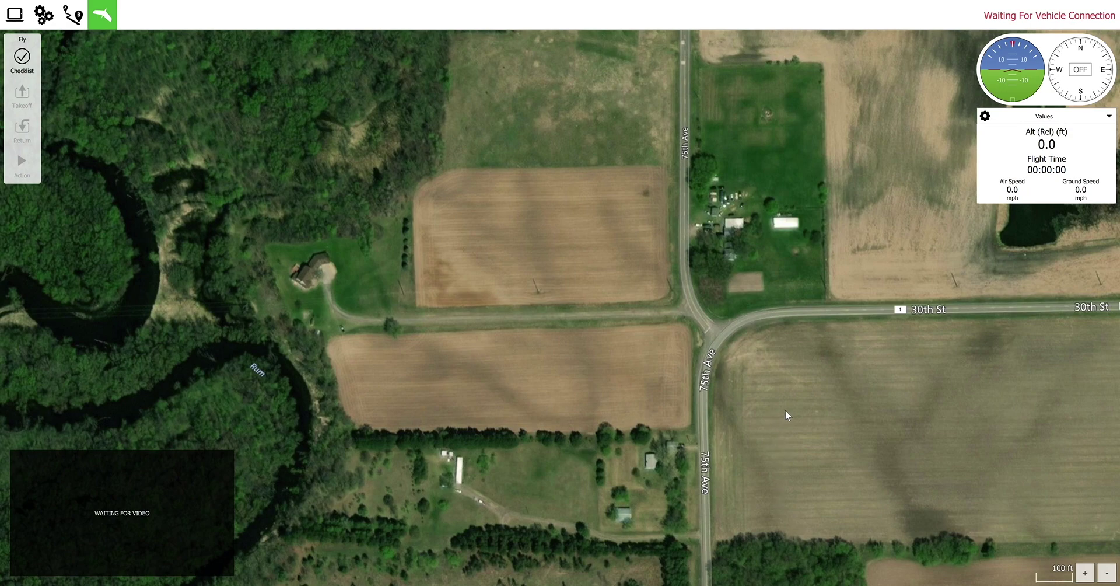
Zoom out and center the map on the field near 30th St and 75th Ave.
scroll(764, 402, "down", 2)
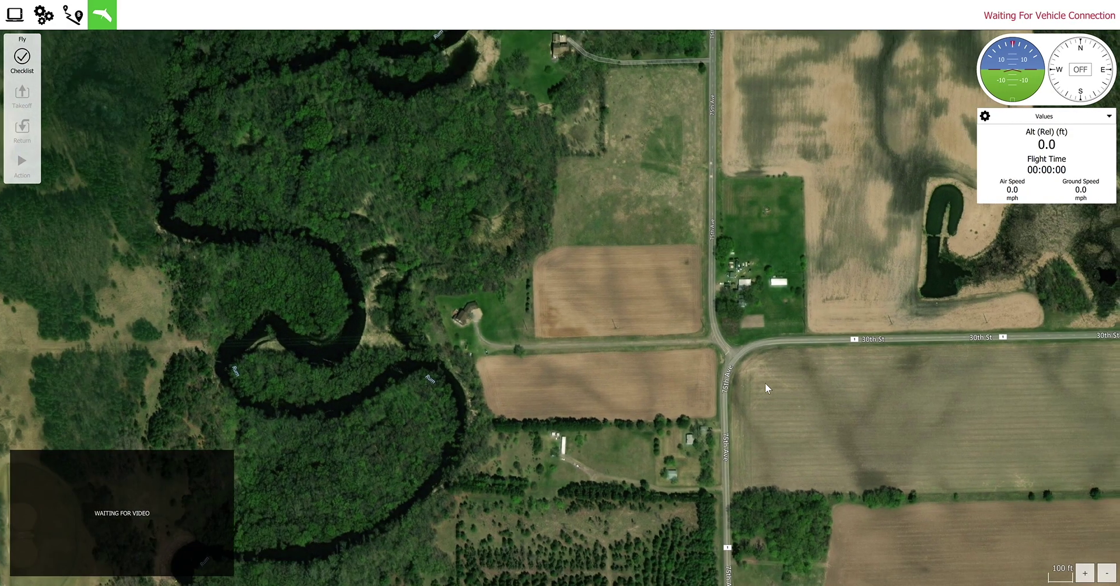
left_click_drag(765, 382, 524, 324)
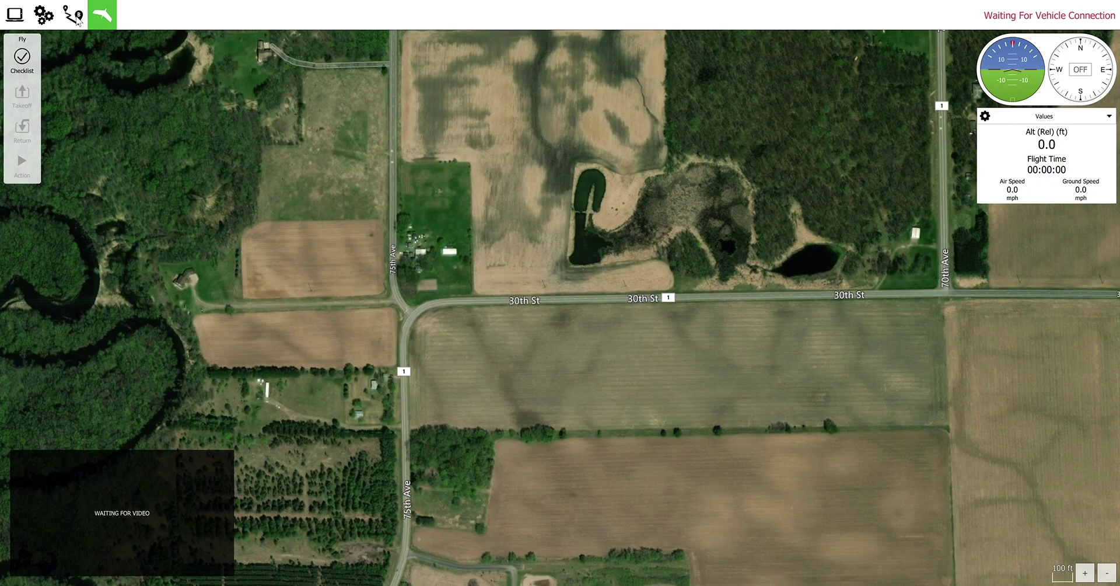
In Plan view, create a new Survey mission plan with takeoff and landing items.
left_click(74, 18)
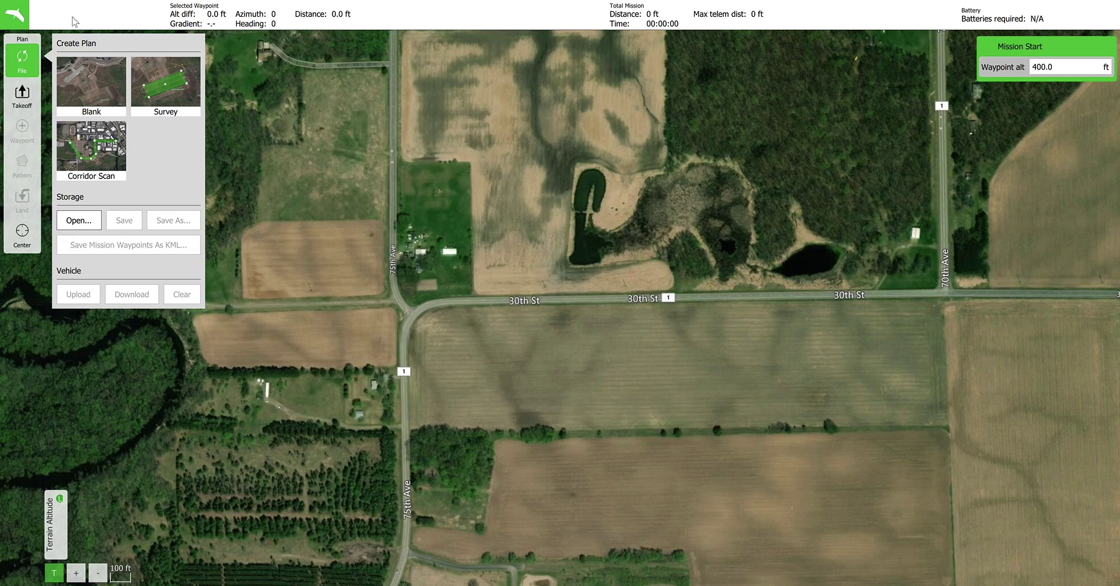
left_click(167, 82)
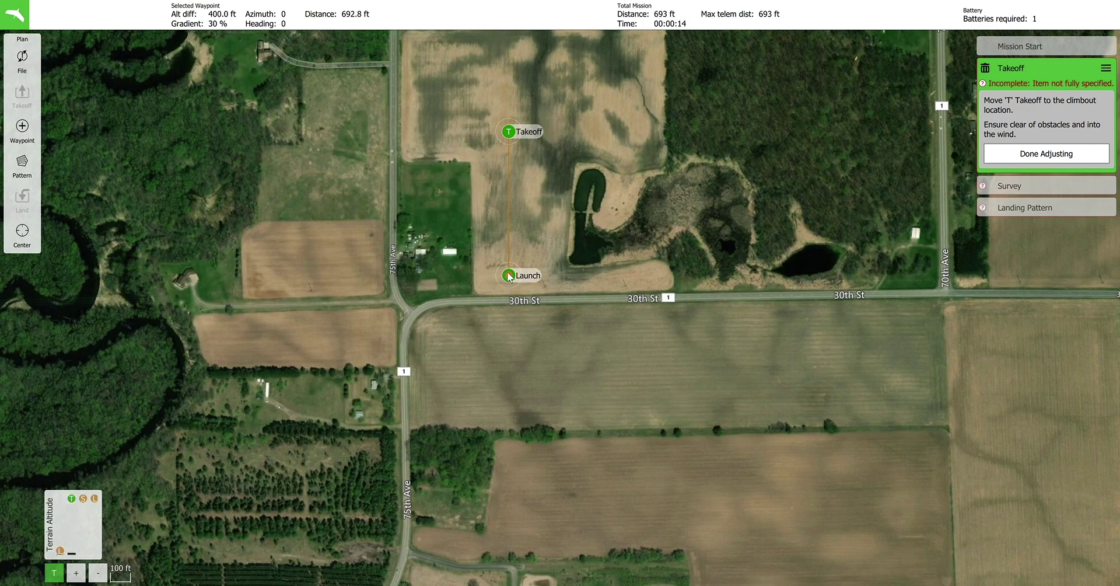
Put Launch on 30th St west of 75th Ave and Takeoff to its southwest.
mouse_move(508, 277)
left_mouse_down()
mouse_move(379, 286)
mouse_move(288, 310)
left_mouse_up()
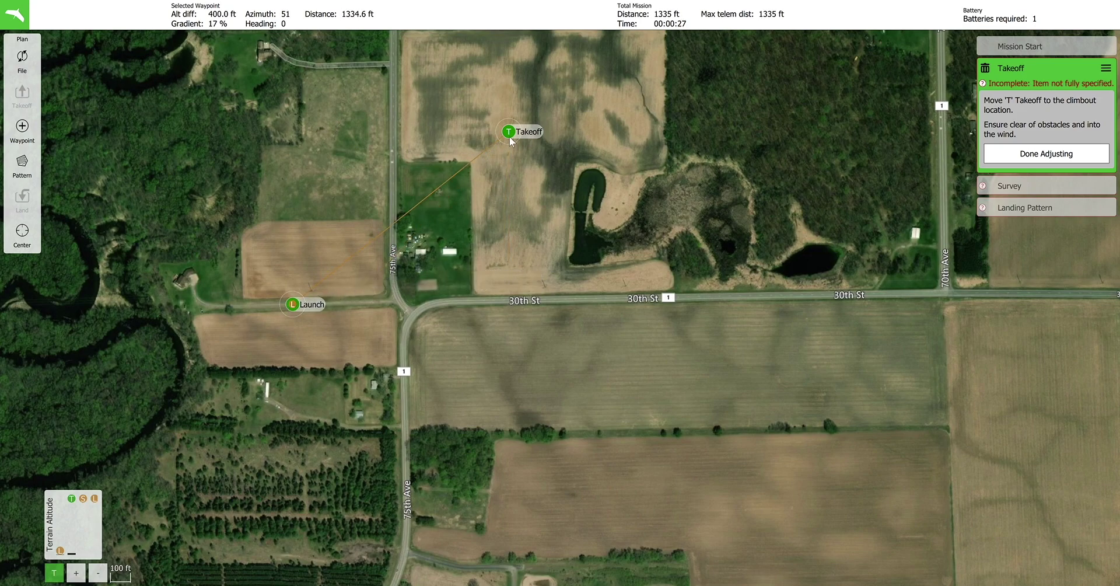
mouse_move(511, 136)
left_mouse_down()
mouse_move(338, 153)
mouse_move(251, 254)
mouse_move(184, 367)
left_mouse_up()
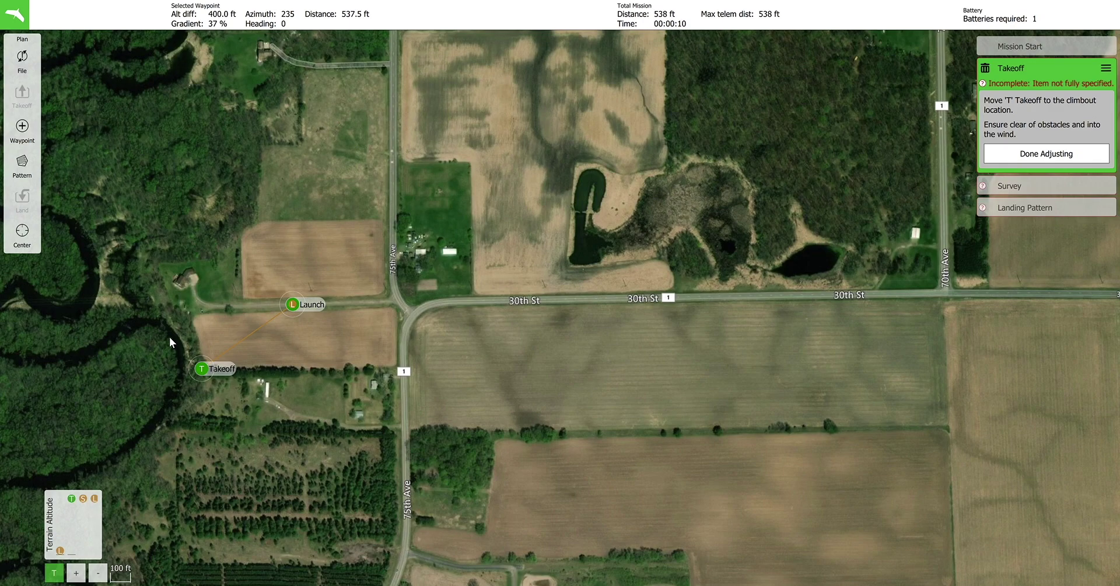
Add a basic rectangular survey area and pin its west corners along 75th Ave.
left_click(1001, 154)
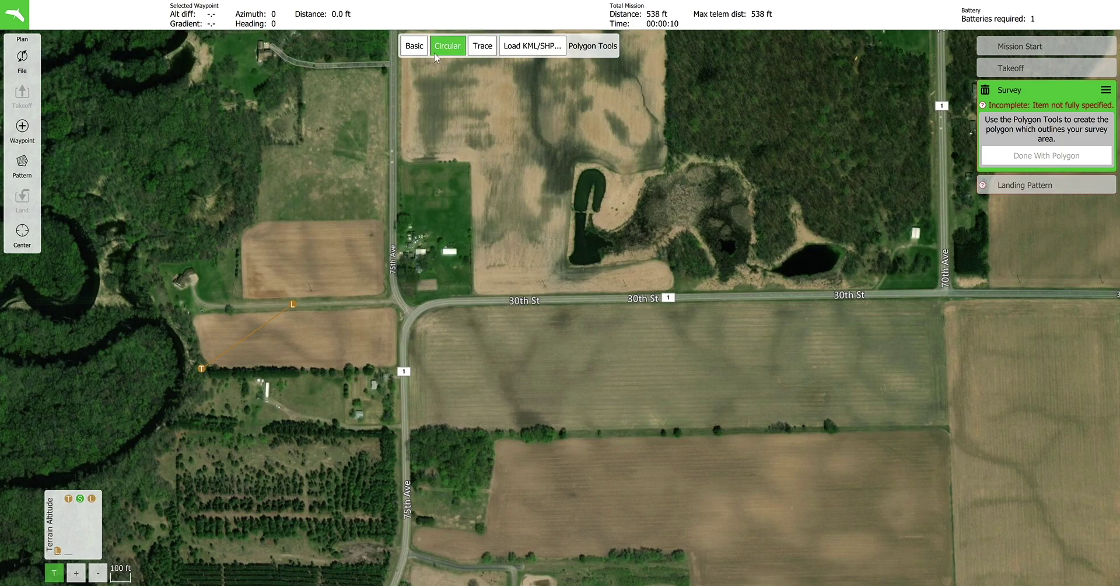
left_click(411, 53)
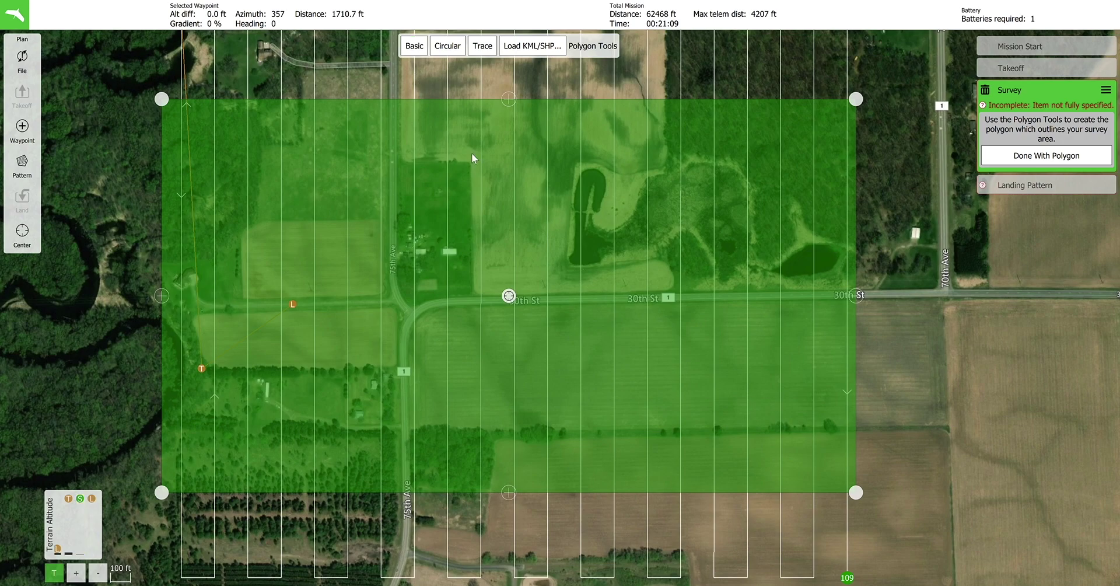
left_click_drag(509, 296, 679, 374)
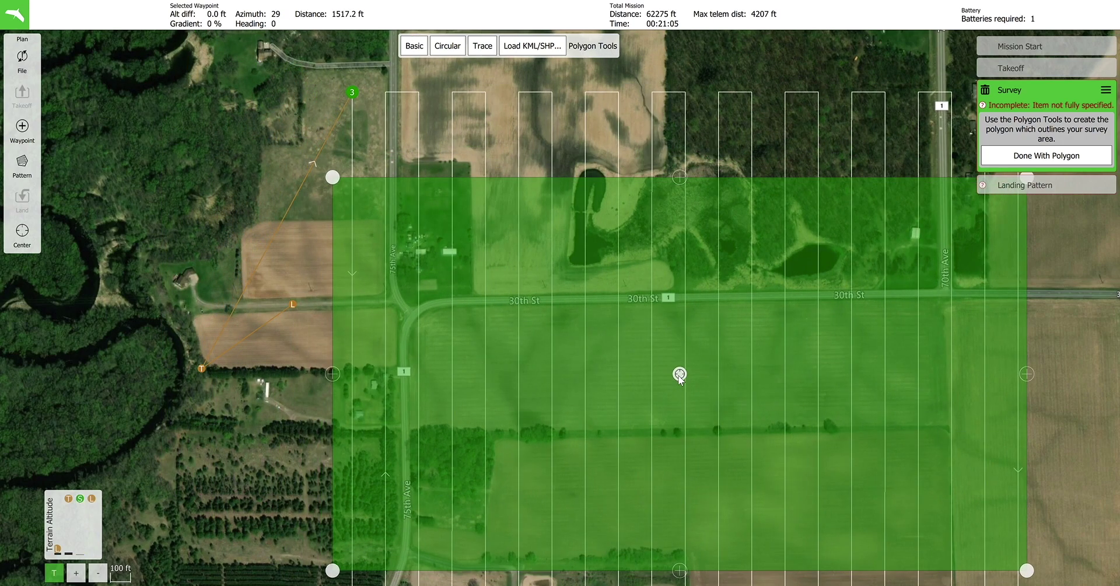
left_click_drag(333, 178, 421, 311)
left_click_drag(332, 570, 409, 424)
Pull the east corners to 30th St at 70th Ave and the field's south edge.
scroll(933, 339, "up", 2)
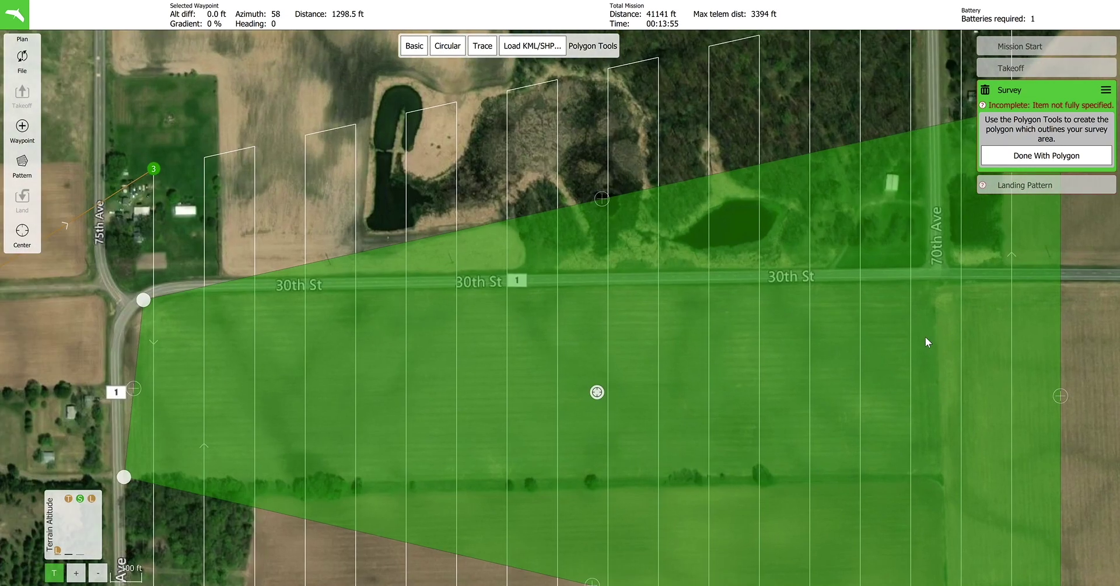
scroll(874, 294, "down", 3)
left_click_drag(970, 203, 899, 296)
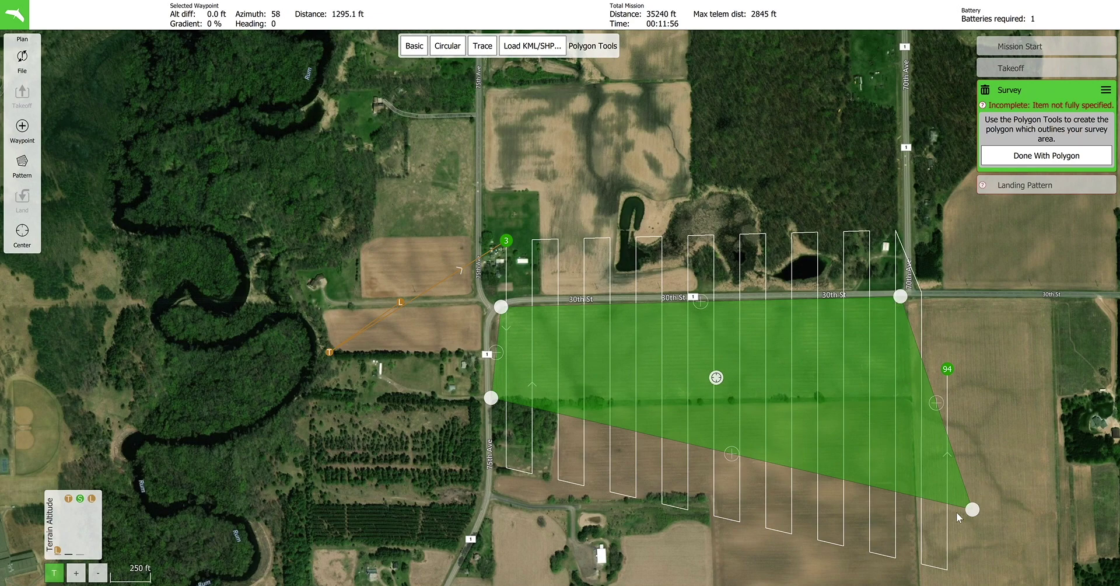
left_click_drag(970, 510, 906, 395)
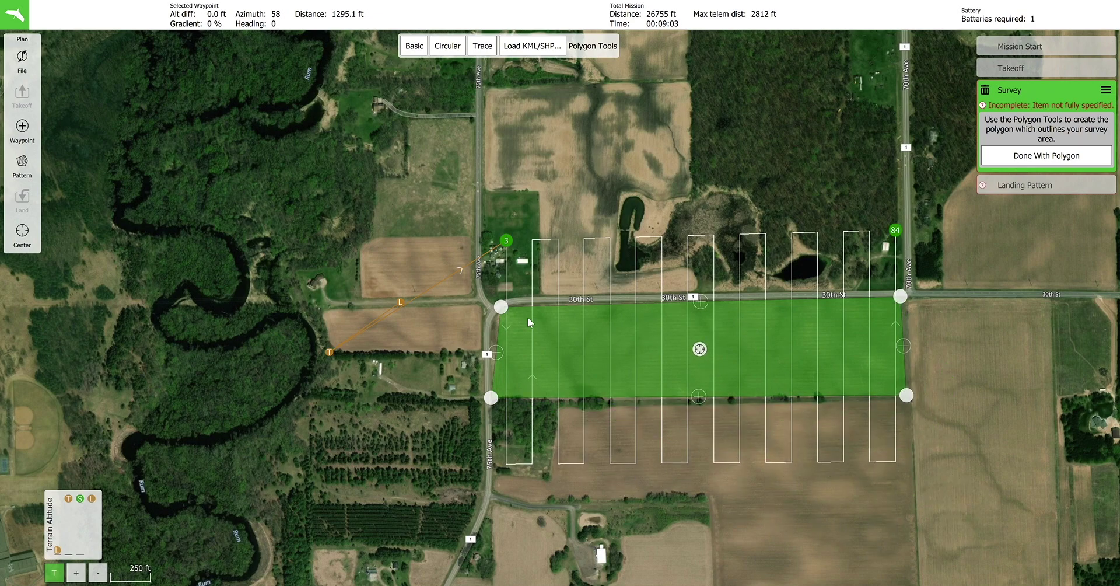
Add vertices so the outline follows the curved corner at 75th Ave and 30th St.
scroll(502, 305, "up", 3)
left_click_drag(506, 306, 545, 304)
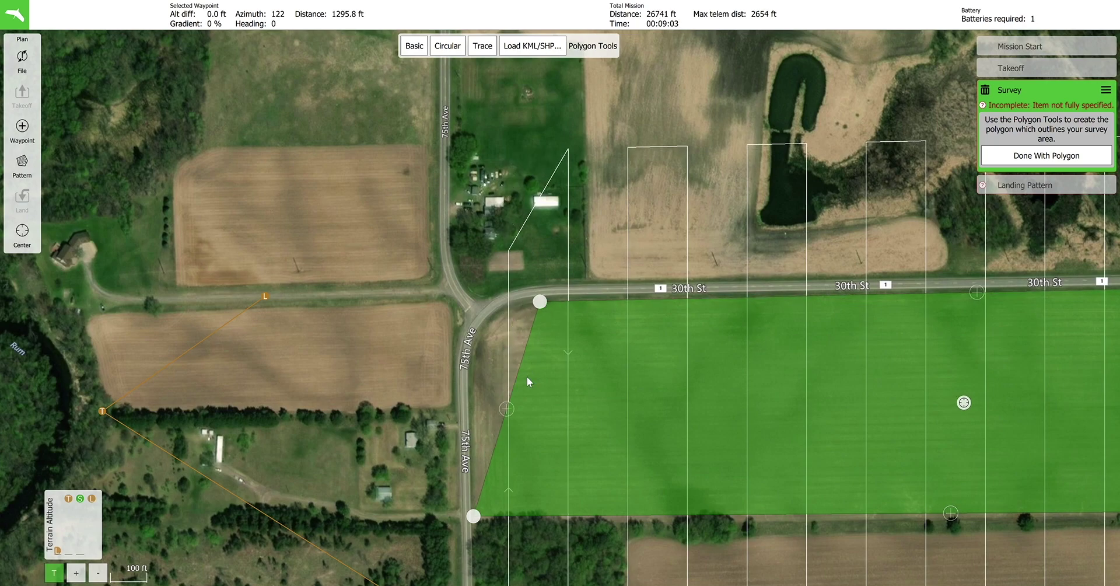
left_click_drag(507, 411, 472, 388)
left_click_drag(506, 344, 475, 354)
left_click_drag(513, 313, 508, 306)
scroll(509, 307, "down", 3)
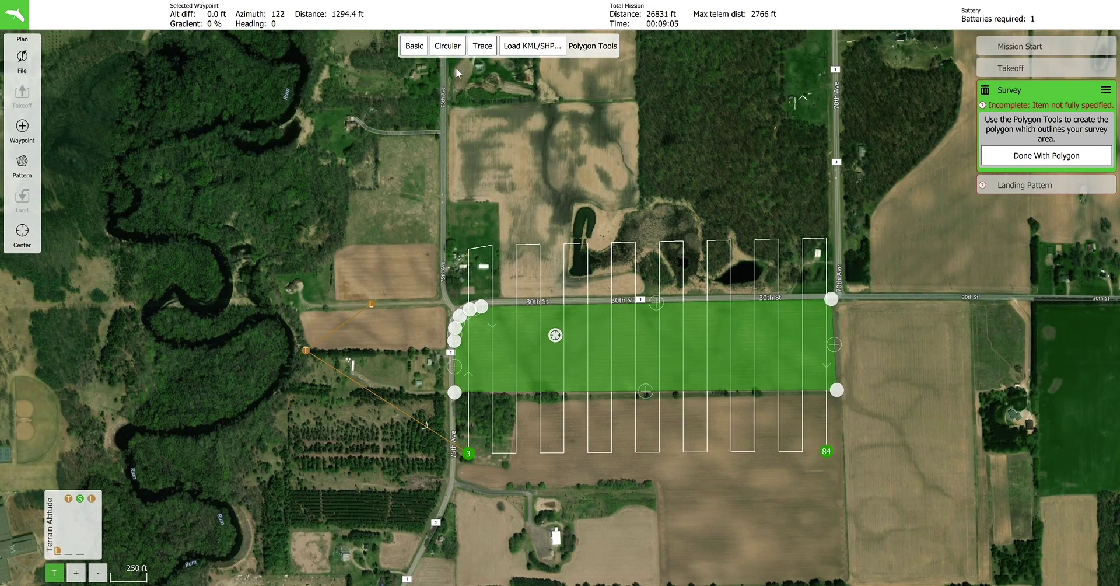
Switch to a circular survey area centred on 30th St east of 75th Ave and shrink it.
left_click(457, 50)
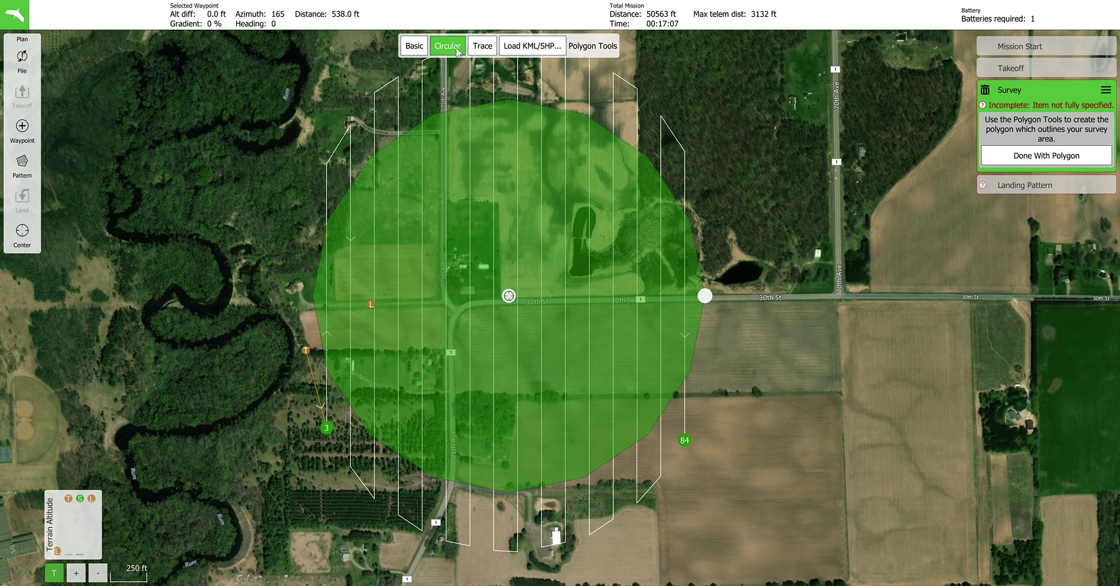
left_click_drag(509, 296, 648, 353)
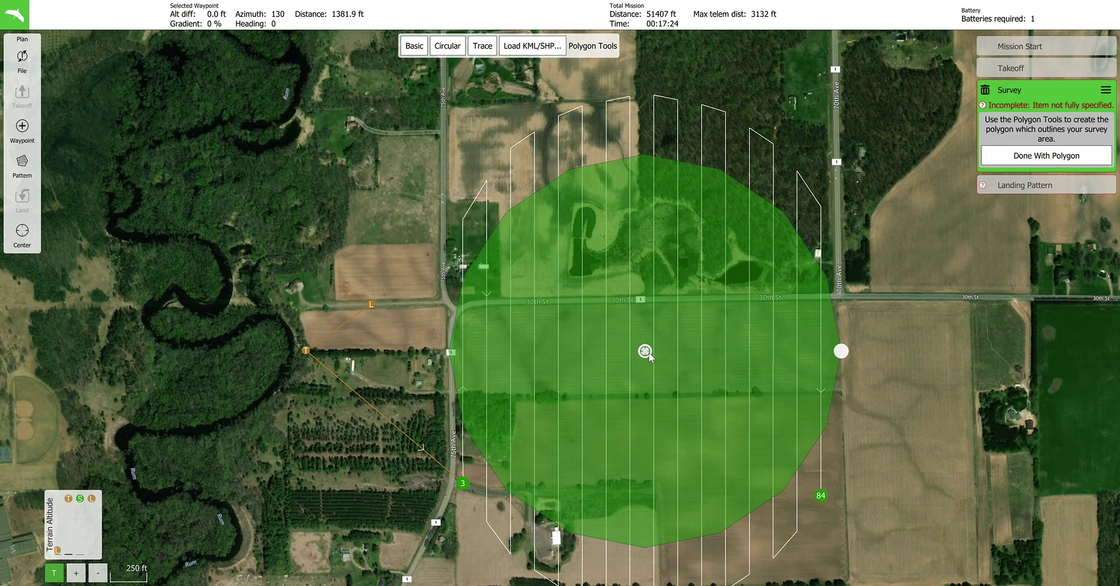
mouse_move(840, 351)
left_mouse_down()
mouse_move(787, 358)
mouse_move(840, 352)
left_mouse_up()
Trace a six-point outline from the 75th Ave road curve to 30th St and 70th Ave.
left_click(482, 52)
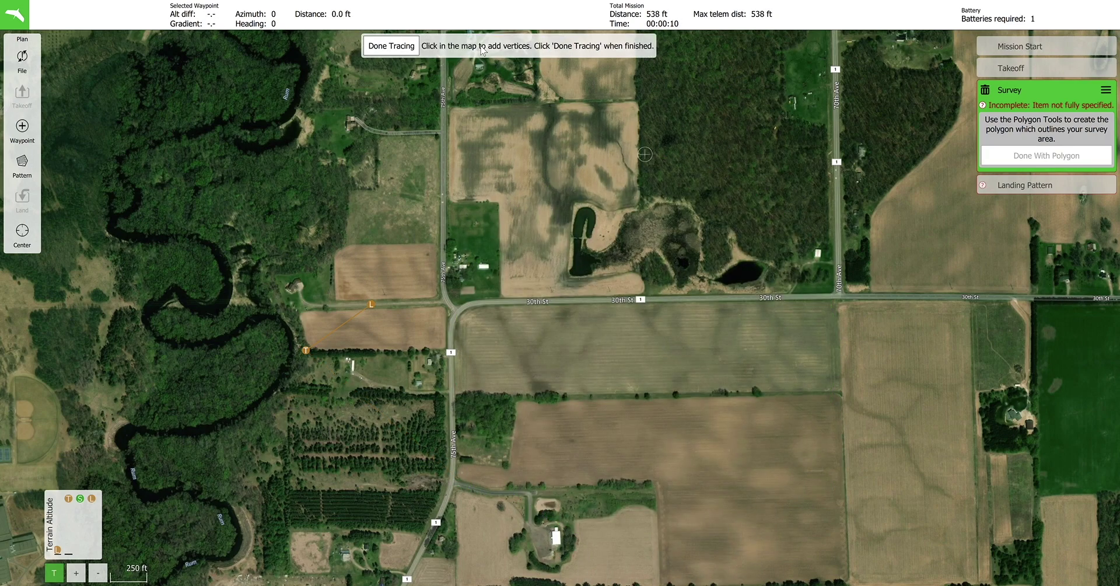
left_click(455, 391)
left_click(452, 330)
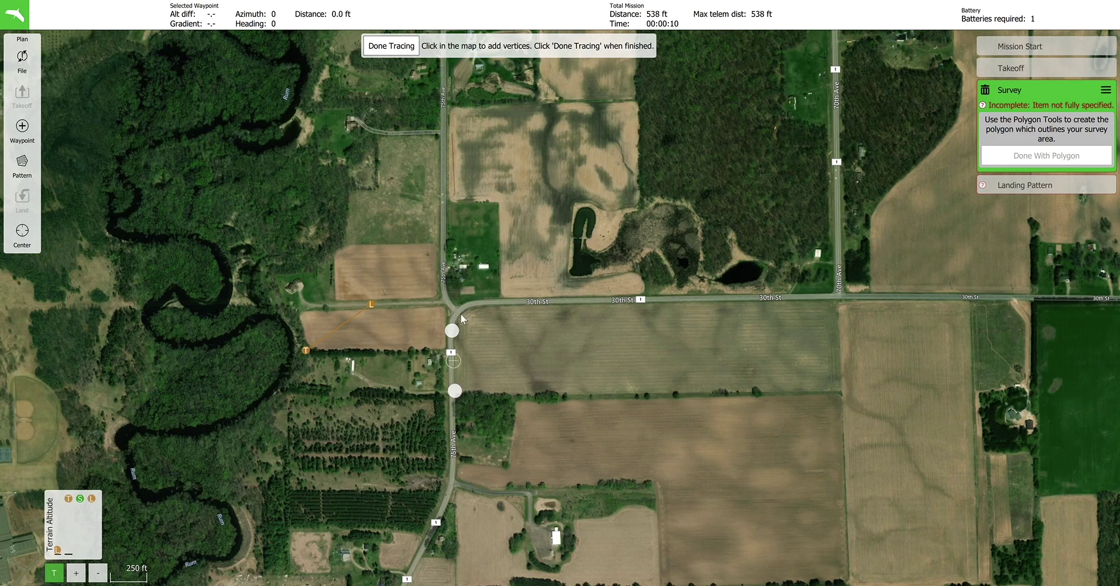
left_click(460, 314)
left_click(475, 305)
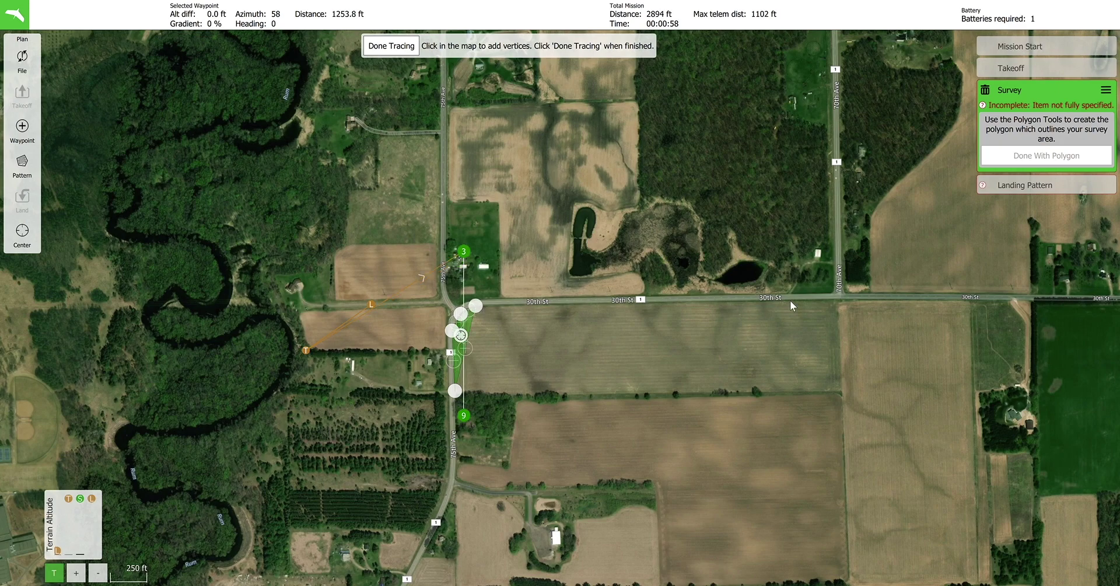
left_click(830, 300)
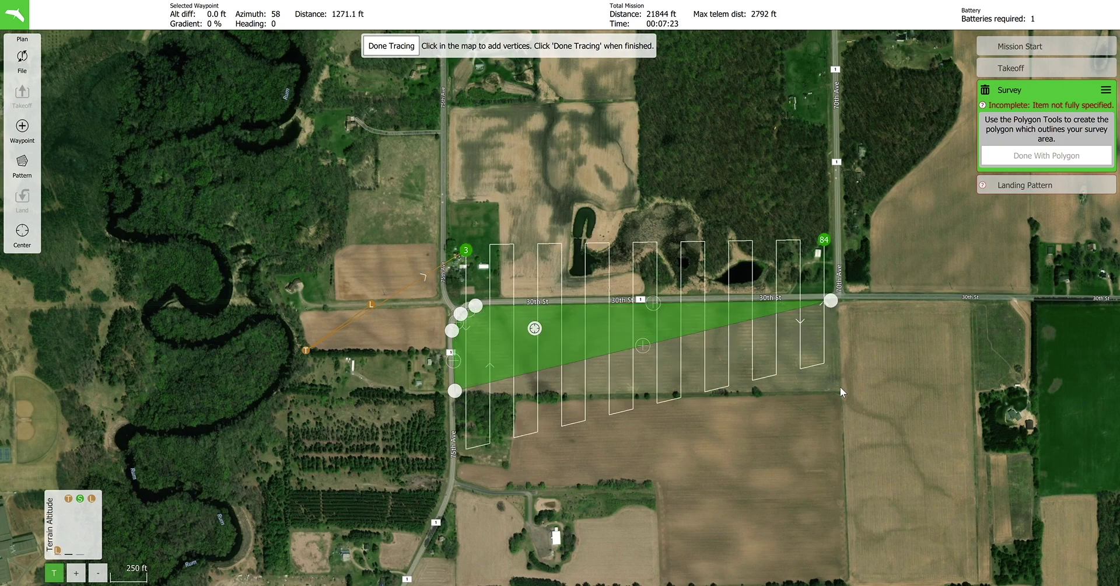
left_click(838, 388)
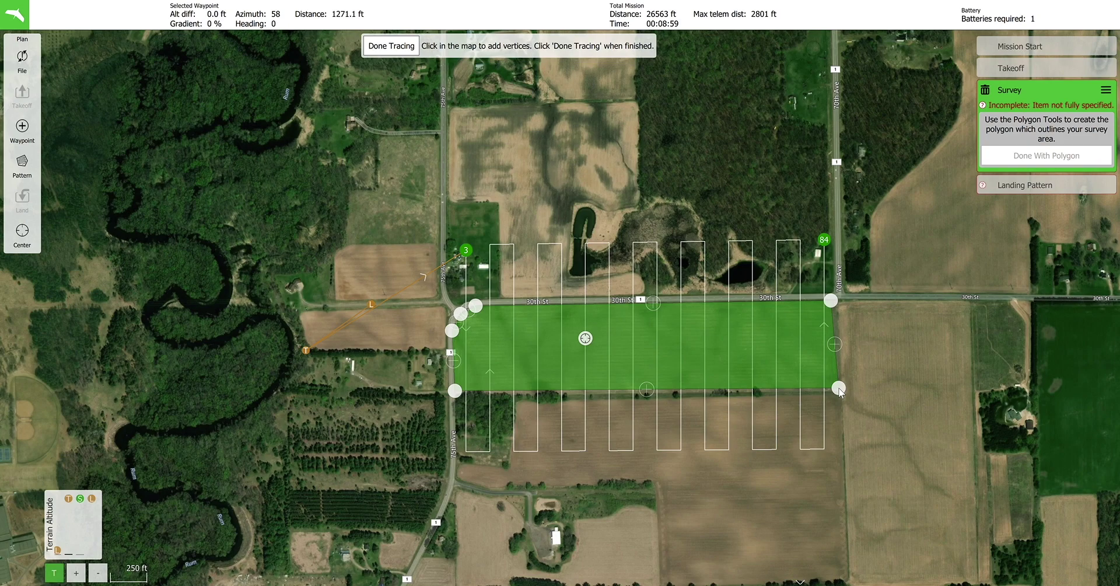
left_click(409, 52)
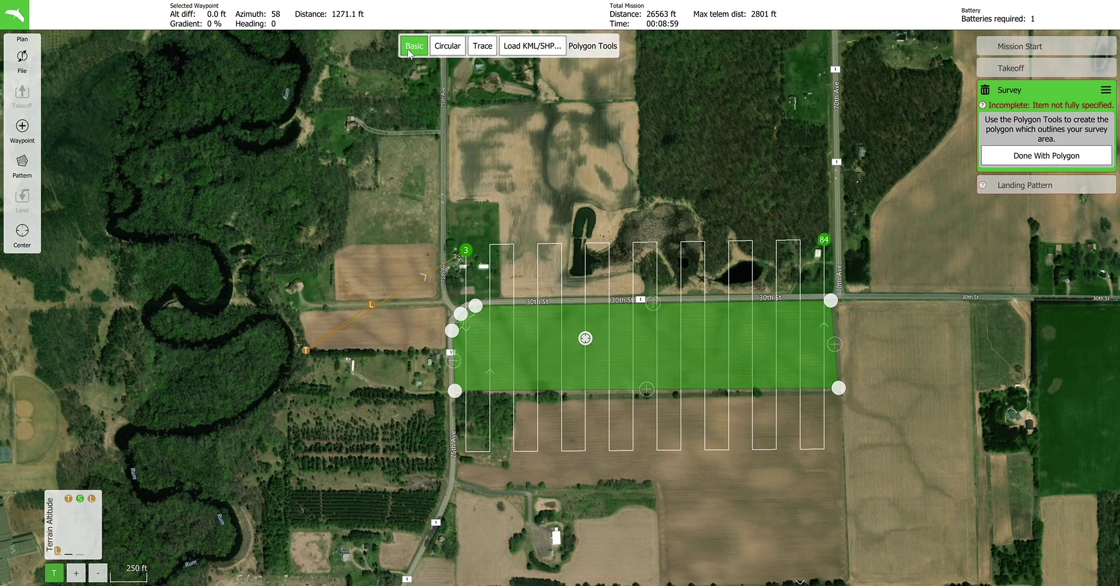
Load the field outline from a KML/SHP file and finalize the survey polygon.
left_click(530, 50)
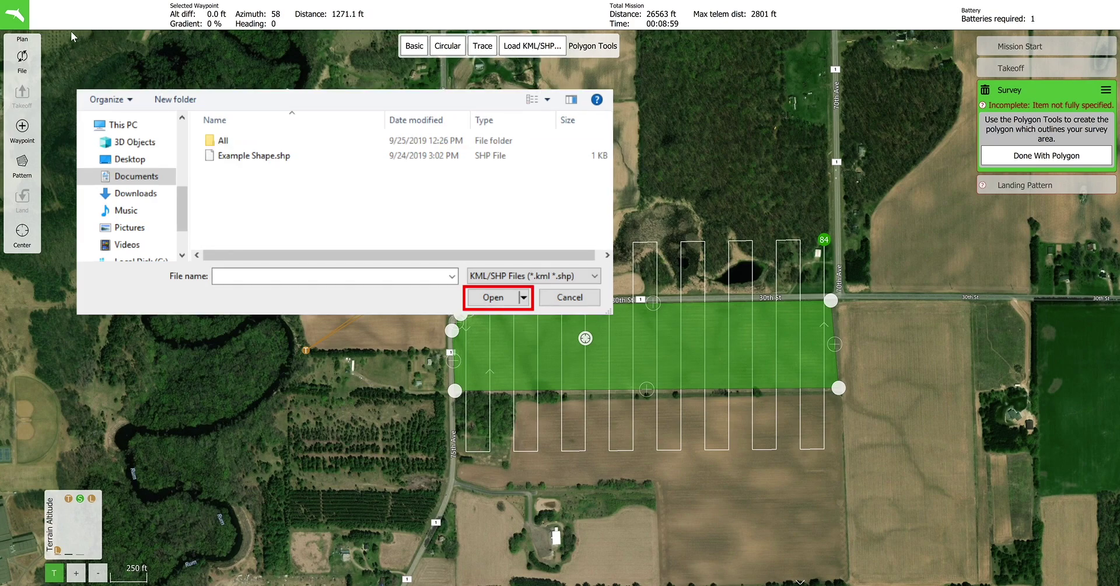
left_click(493, 297)
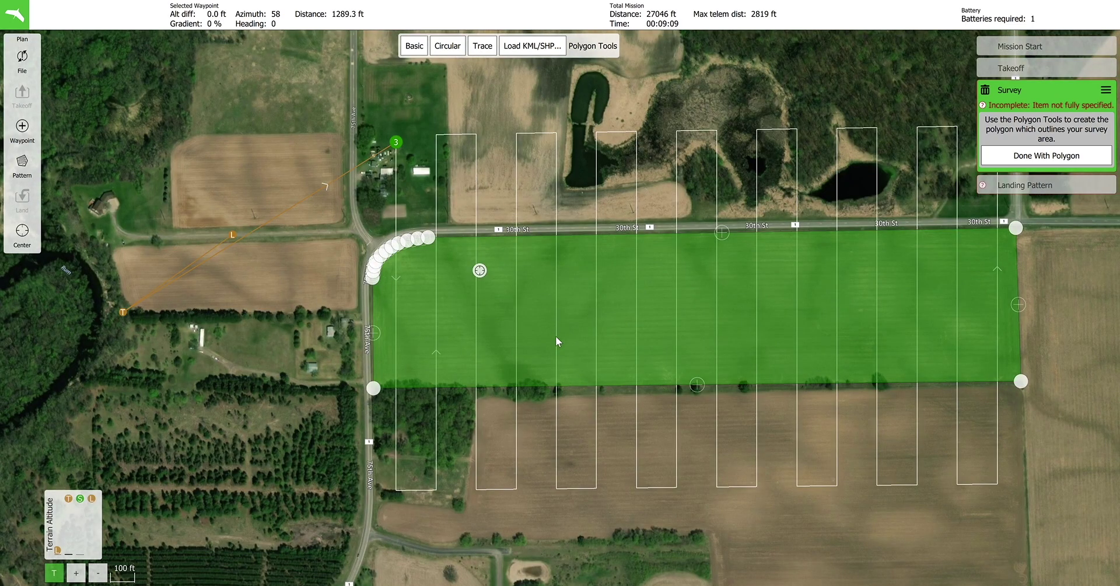
scroll(506, 337, "down", 1)
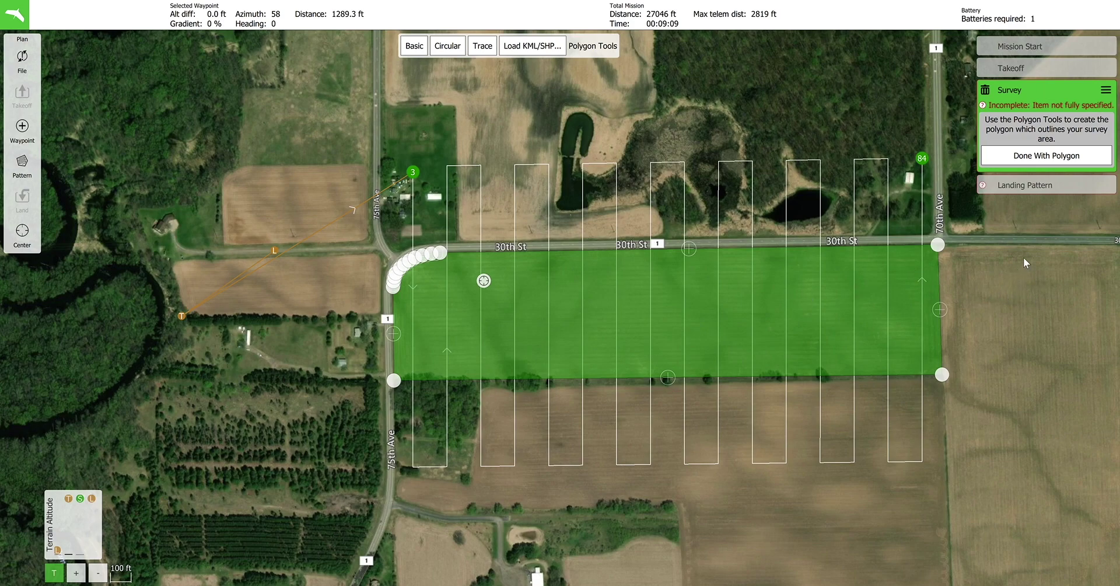
left_click(1006, 154)
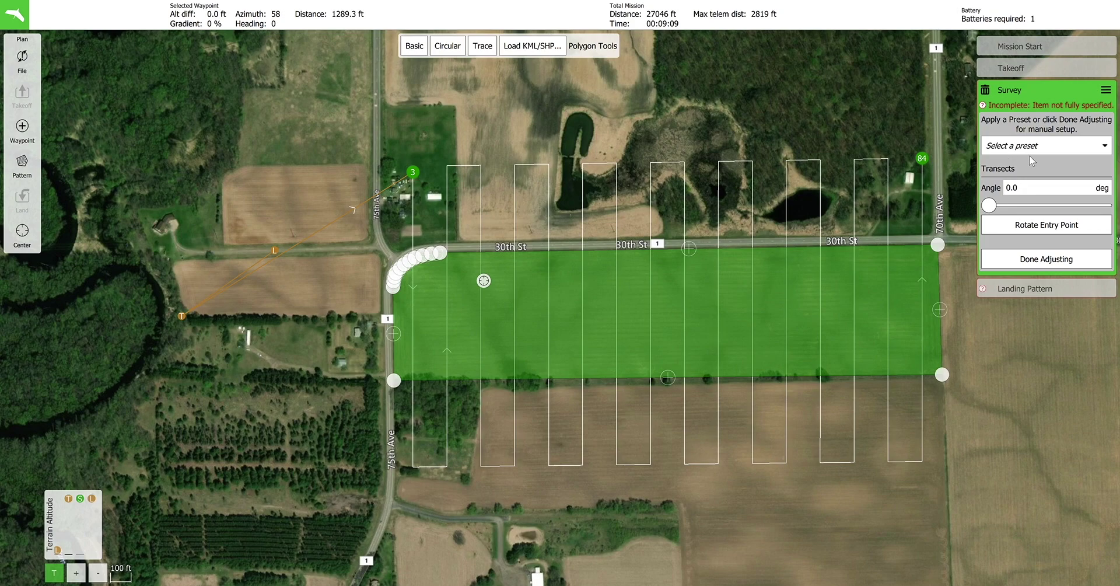
Compare the QuickTile (400') and Stand Count (150') presets, then settle on Stitched Mosaic (400').
left_click(1049, 154)
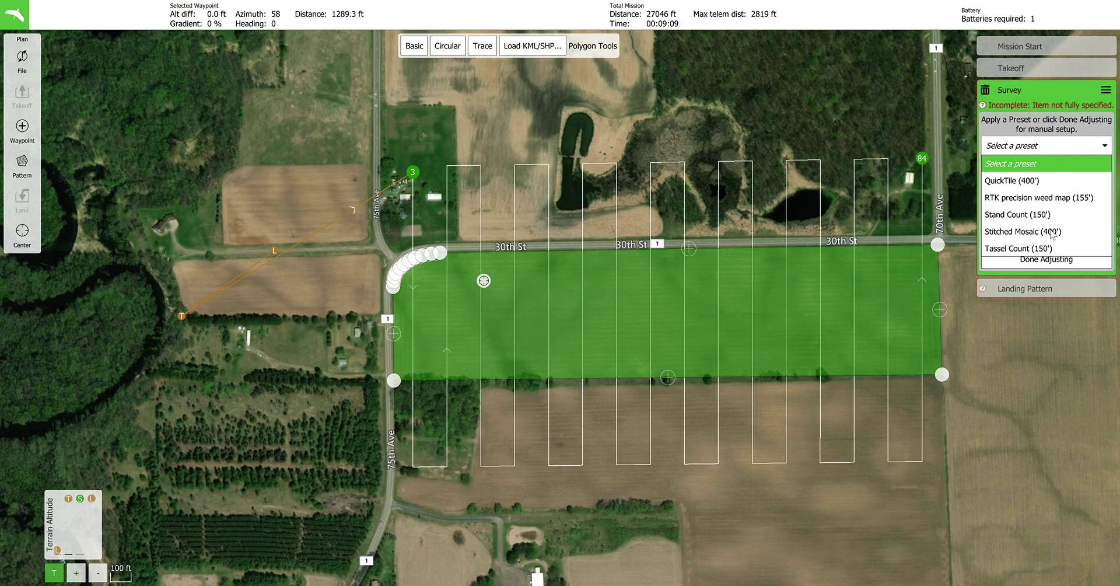
left_click(1053, 231)
left_click(1044, 151)
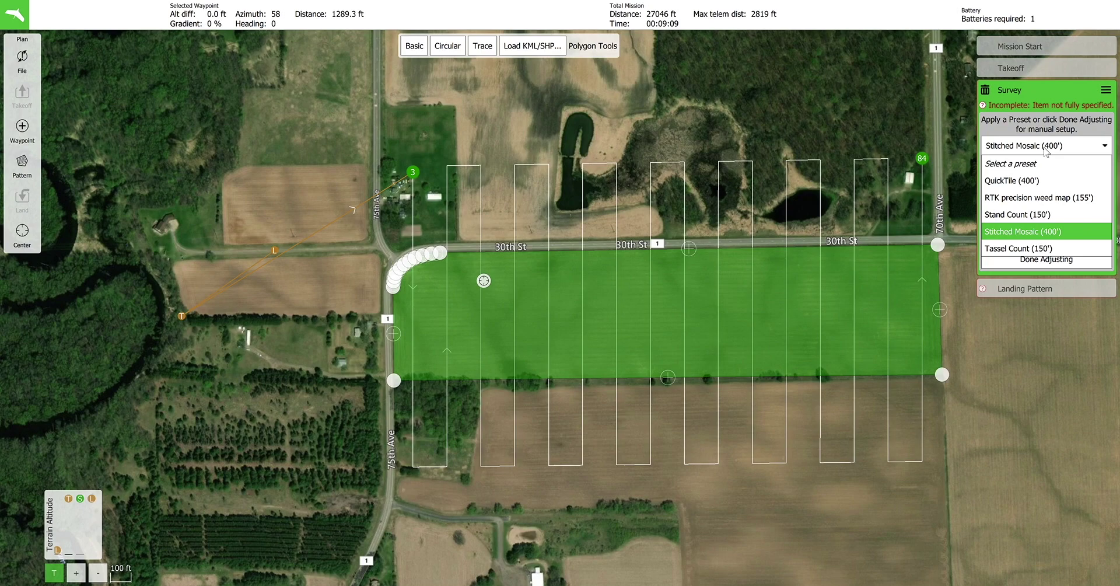
left_click(1027, 179)
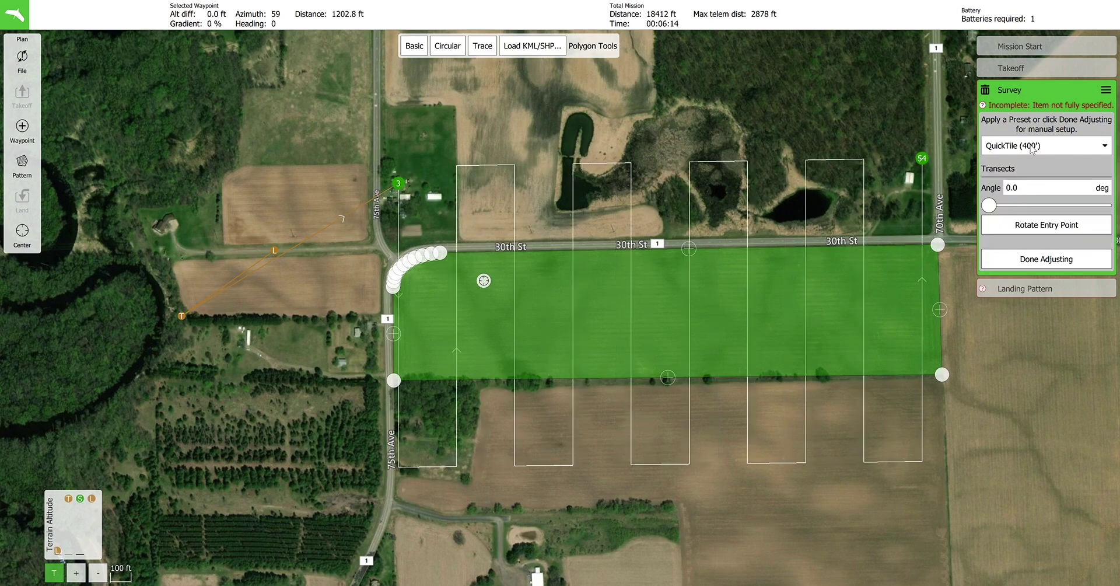
left_click(1032, 152)
left_click(1035, 215)
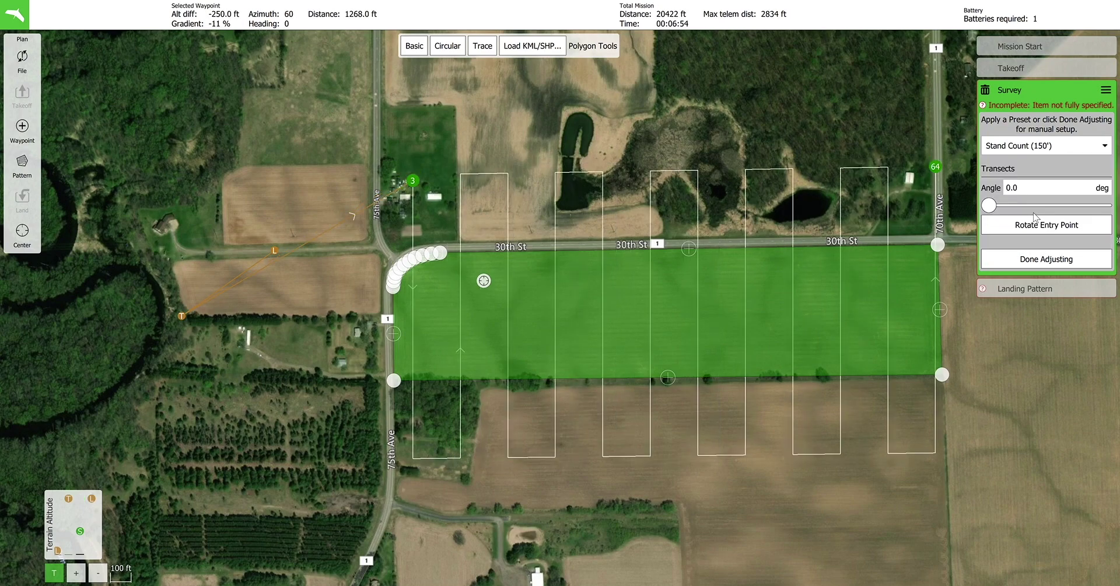
left_click(1043, 145)
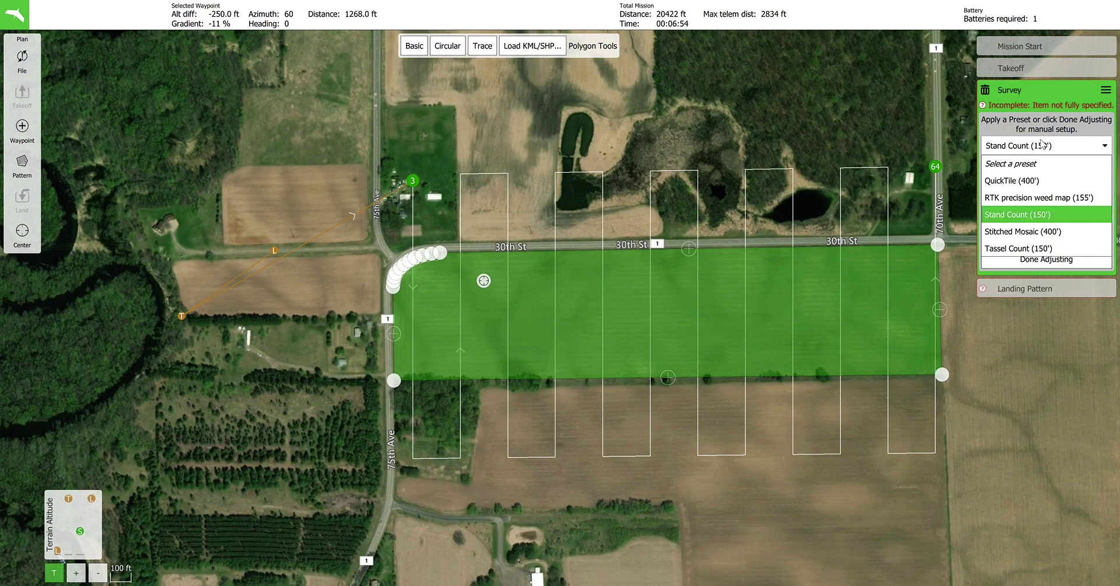
left_click(1042, 232)
left_click(1036, 194)
Try a 90.0° transect angle, then slide it back to 0° for north-south transects.
type("90.0")
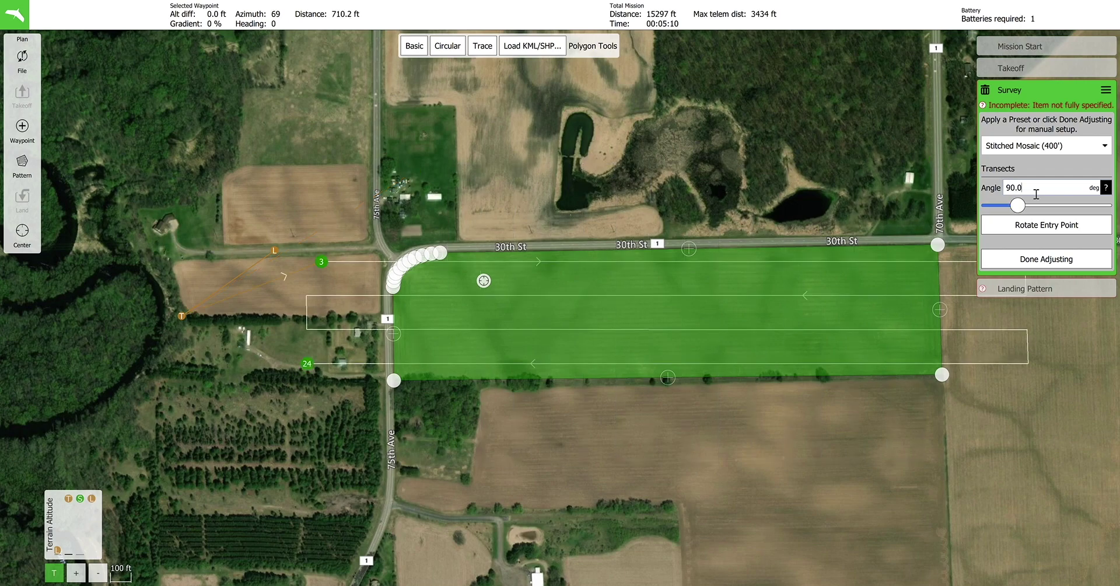
scroll(564, 191, "down", 2)
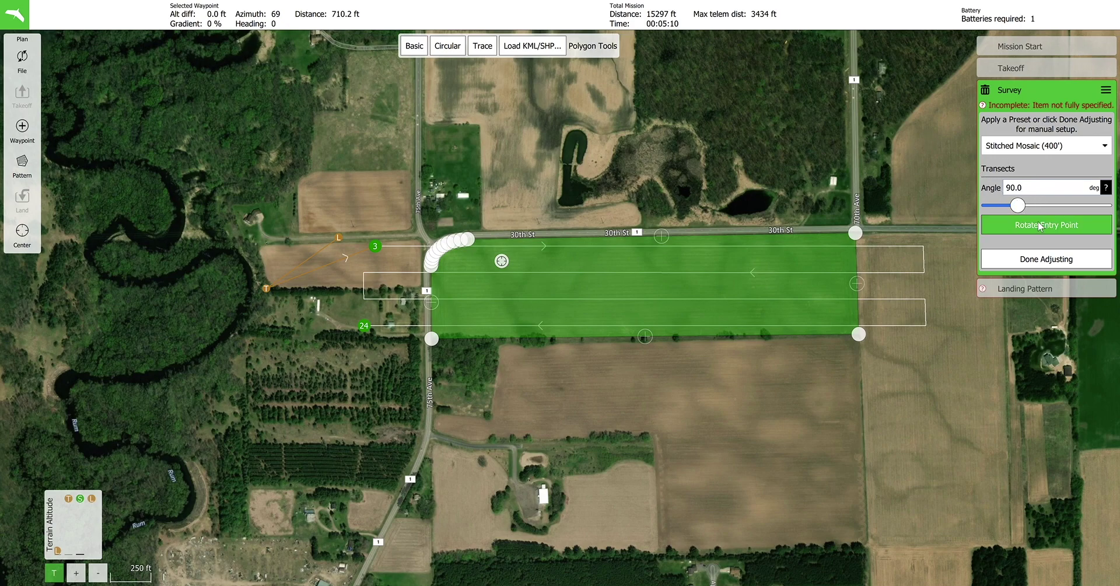
left_click_drag(1019, 207, 978, 210)
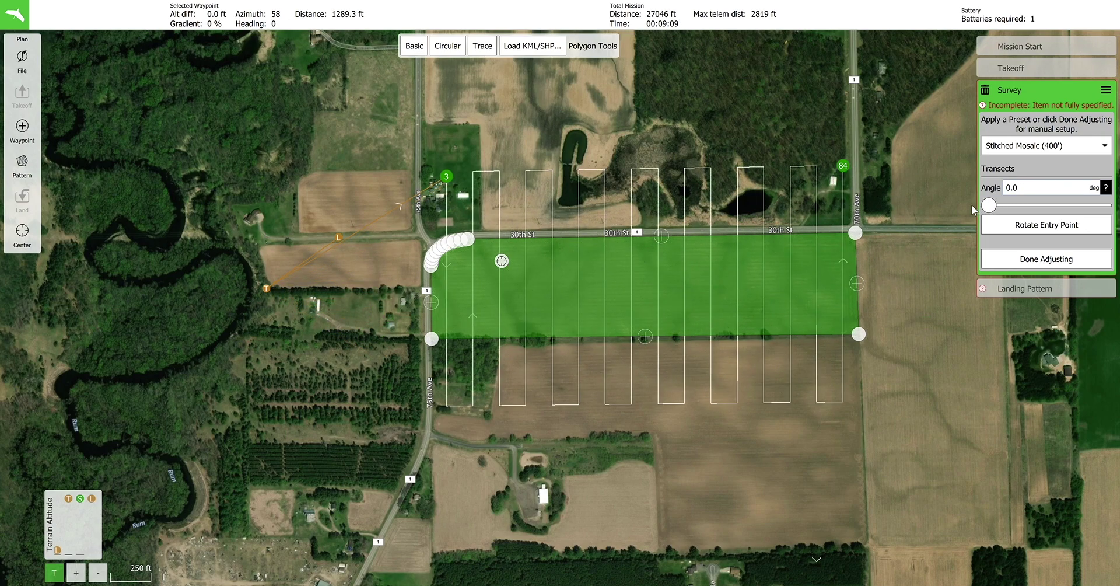
Rotate the survey entry point until the survey starts at the field's south-west corner.
left_click(1006, 231)
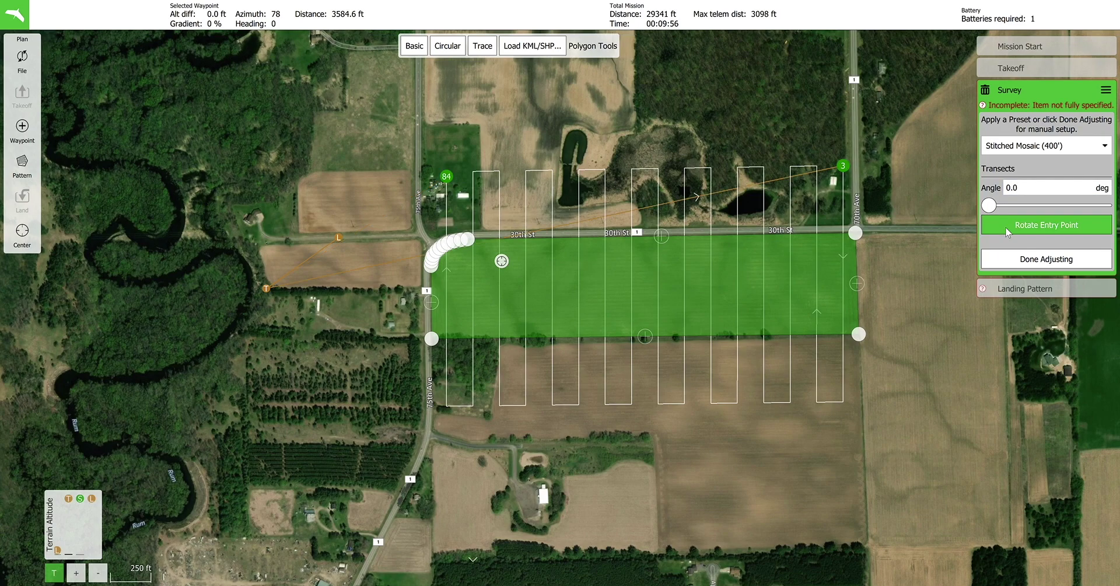
left_click(1005, 231)
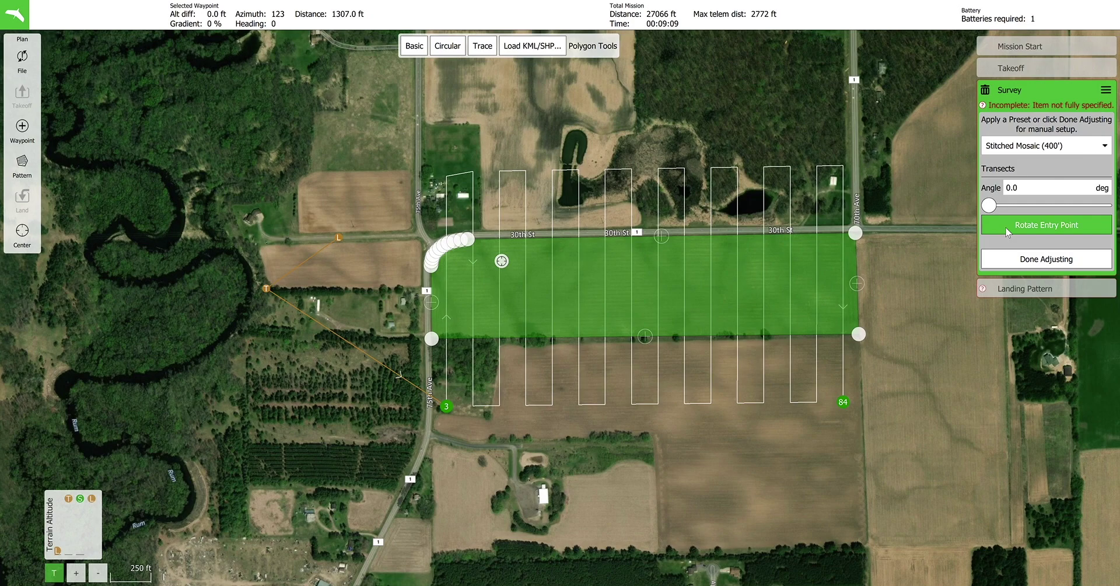
left_click(1005, 231)
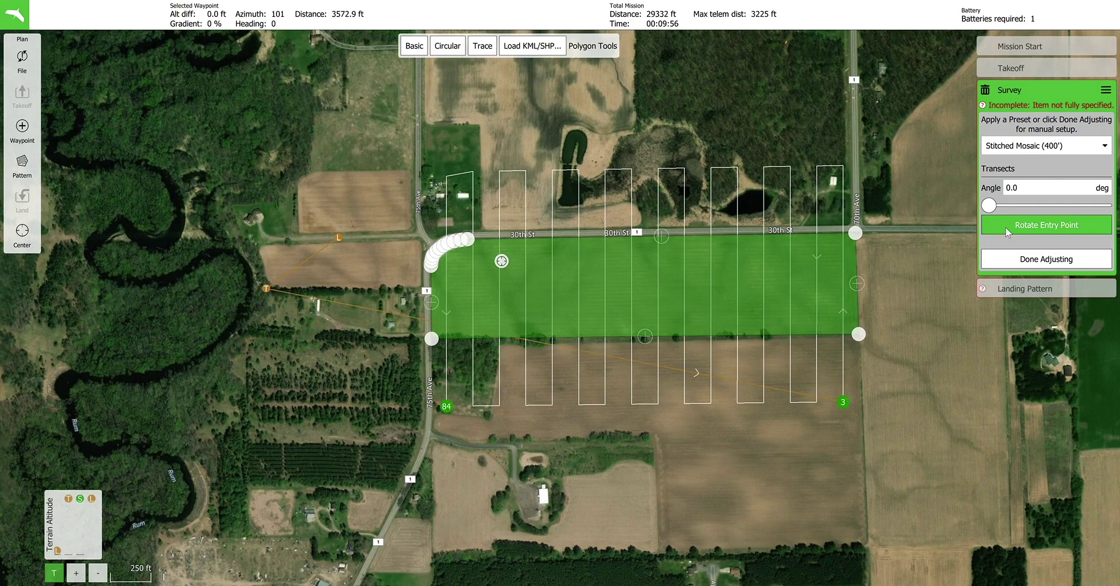
left_click(1005, 231)
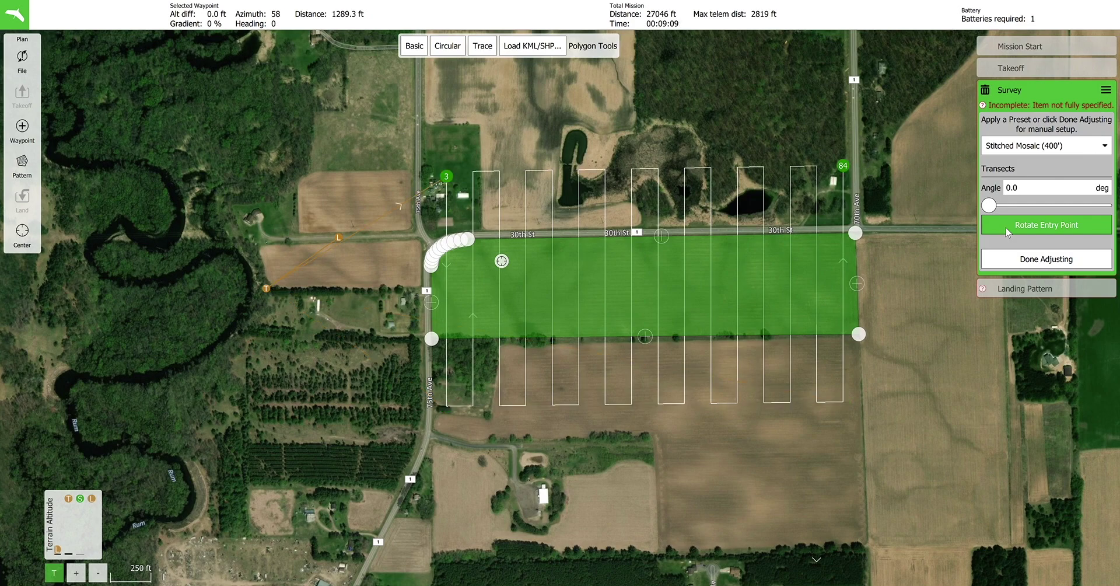
left_click(1007, 231)
left_click(1007, 232)
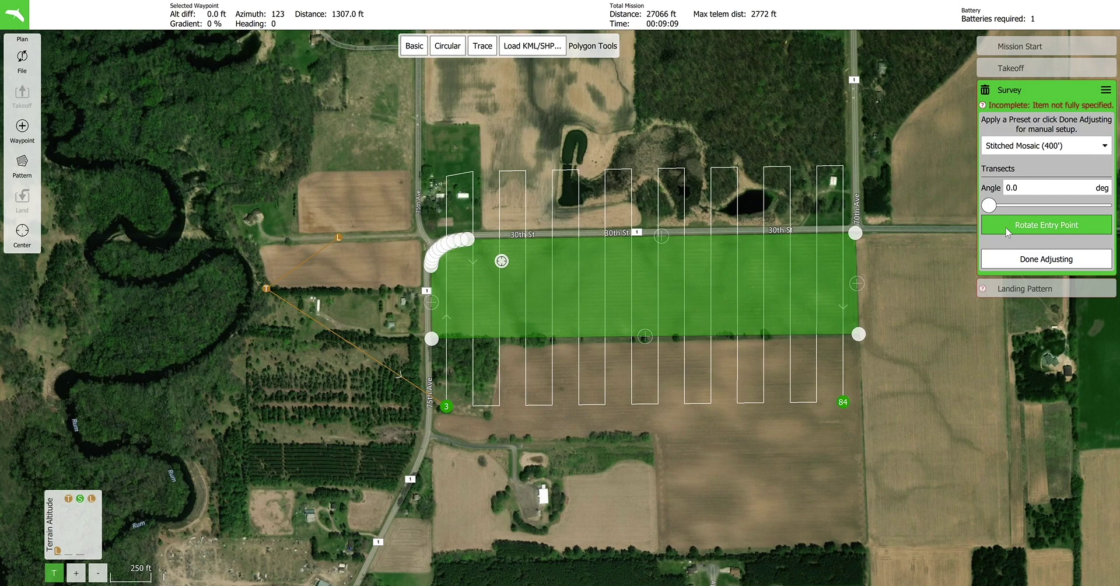
left_click(1025, 266)
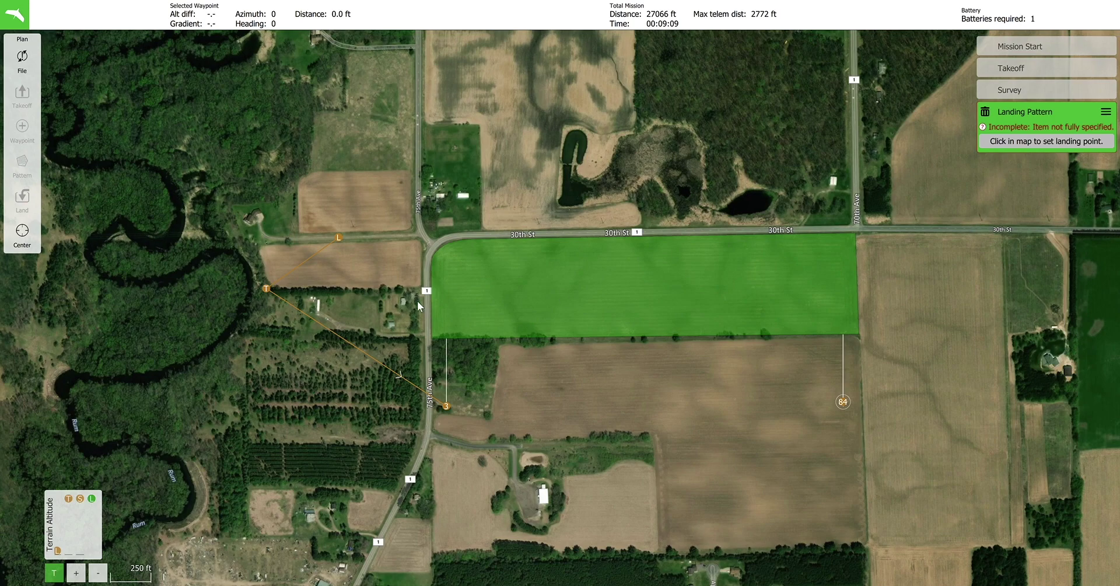
Zoom in and drop the landing point on 30th St just west of 75th Ave.
scroll(364, 229, "up", 5)
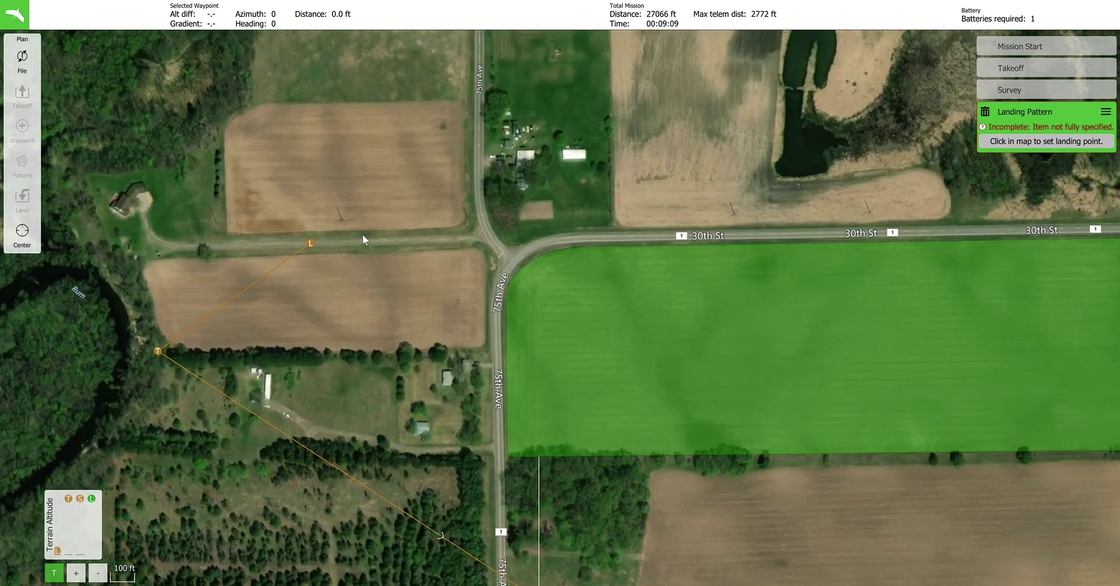
scroll(362, 235, "up", 3)
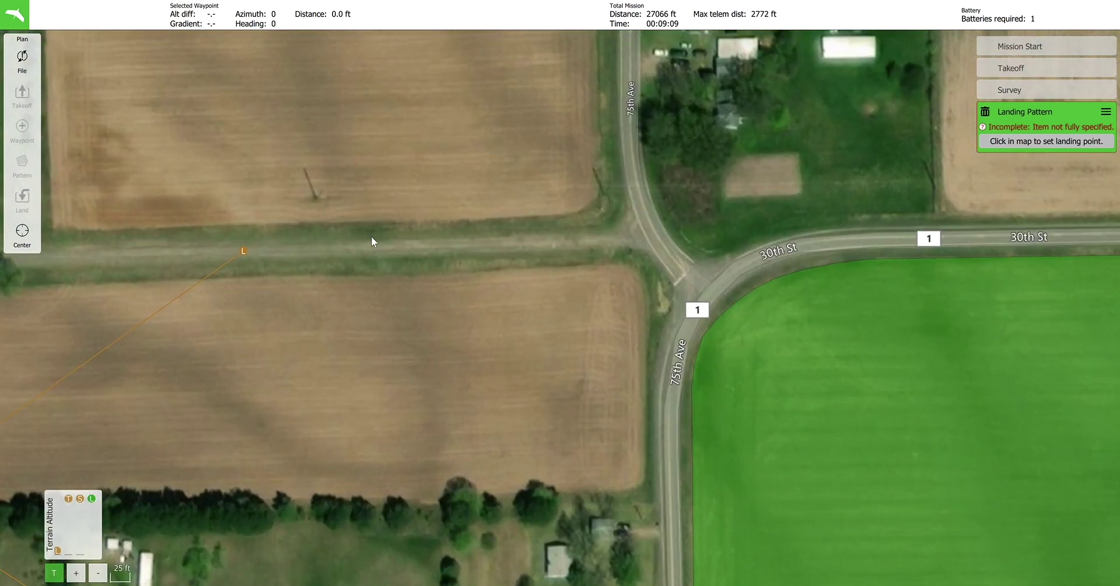
left_click(361, 247)
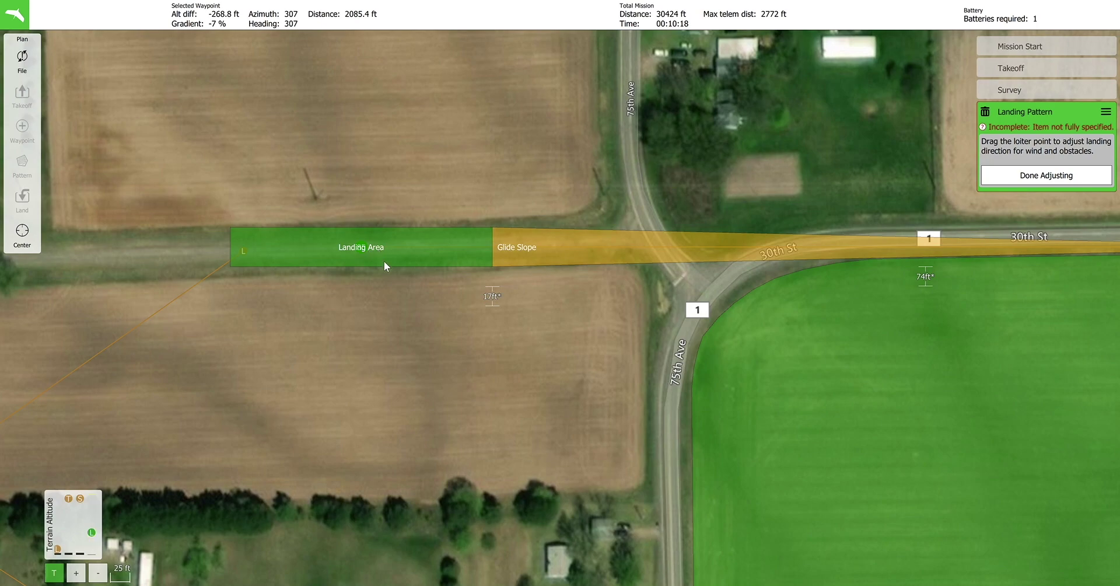
scroll(386, 301, "down", 4)
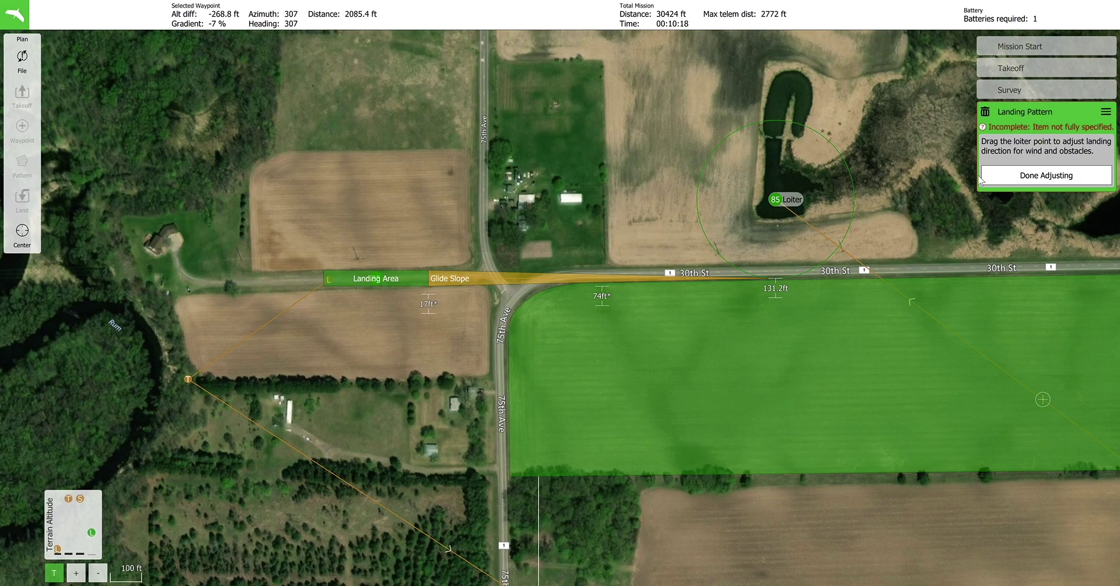
Make the loiter circle counter-clockwise and shift the landing area slightly east along 30th St.
left_click(1050, 172)
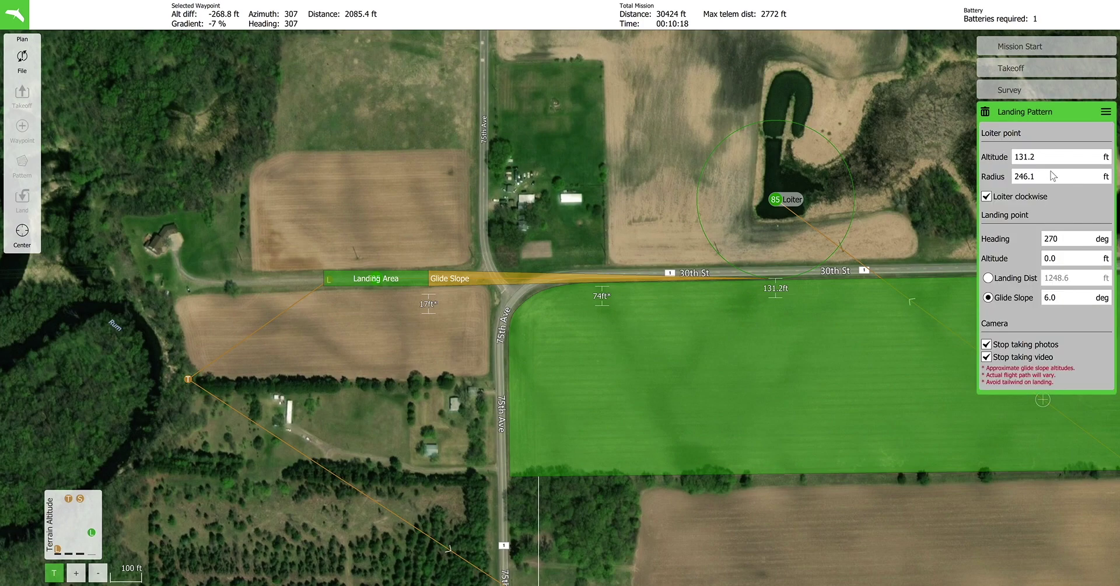
left_click(986, 196)
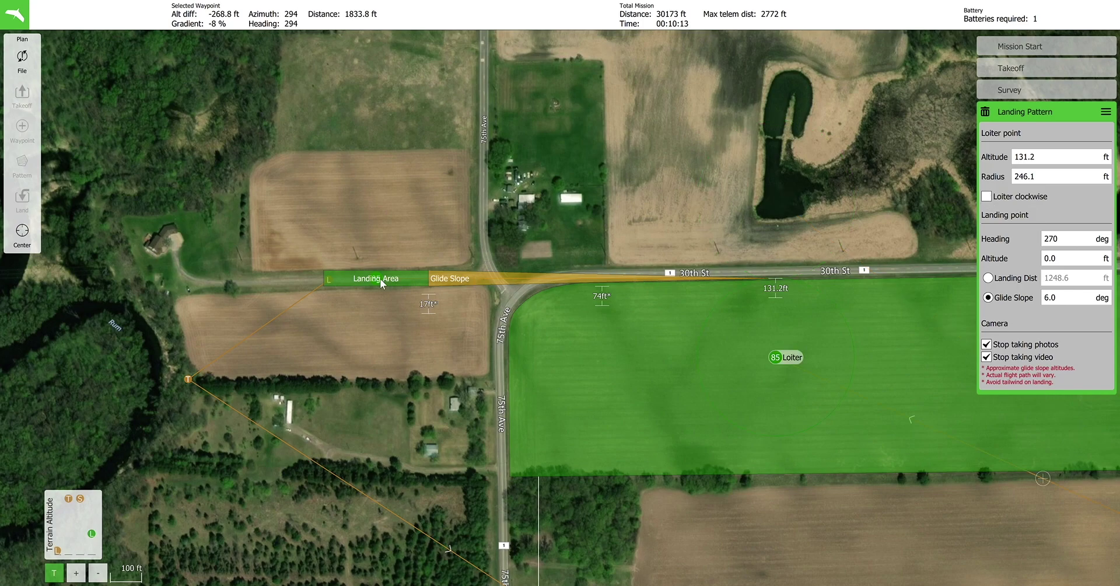
left_click_drag(377, 280, 399, 278)
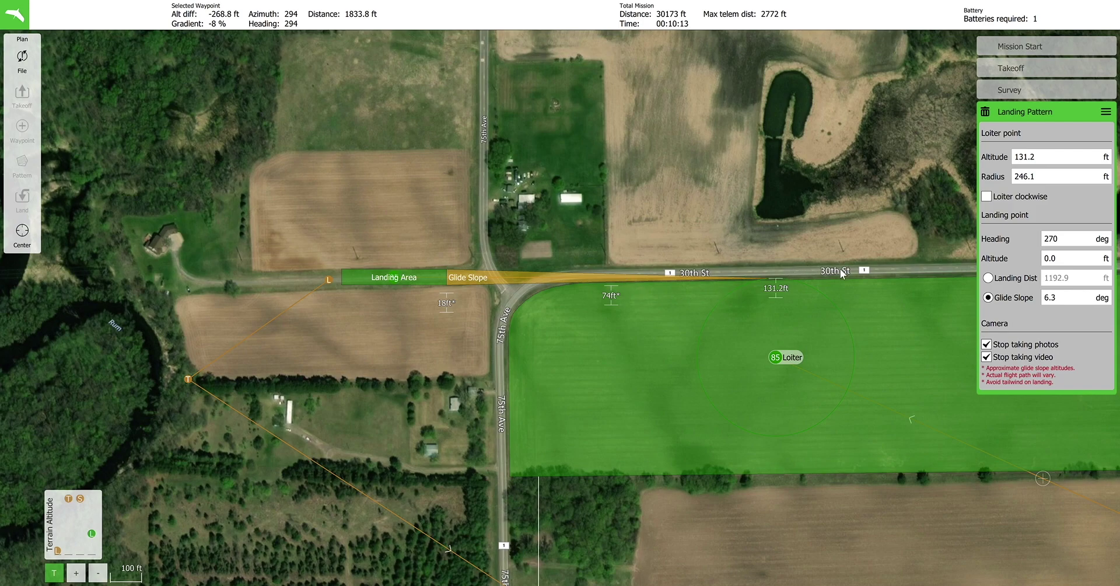
Set the landing glide slope to 6.0 degrees.
left_click(1078, 302)
type("6.0")
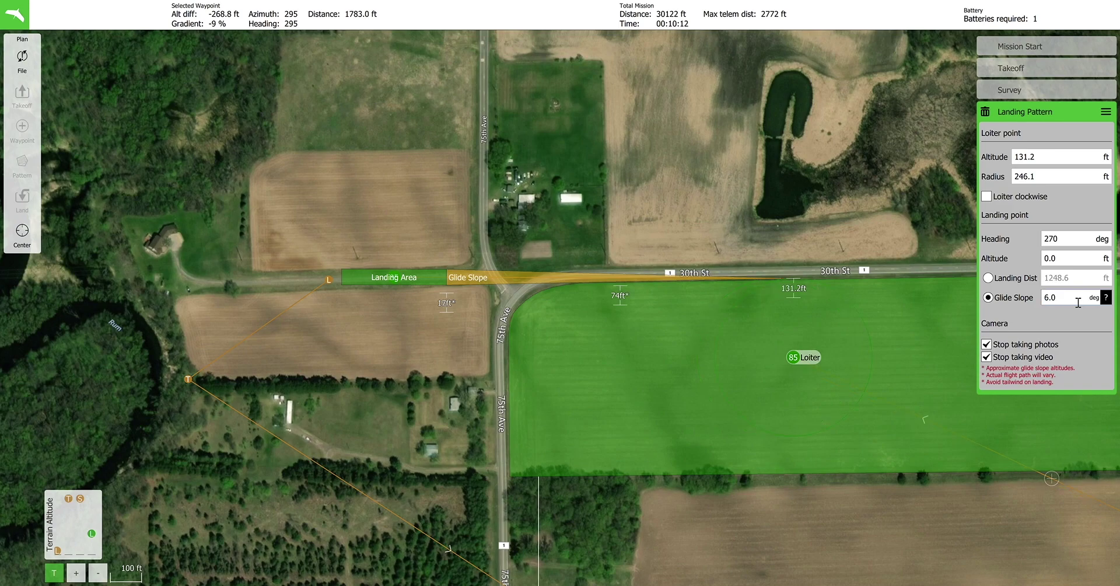
scroll(516, 312, "down", 3)
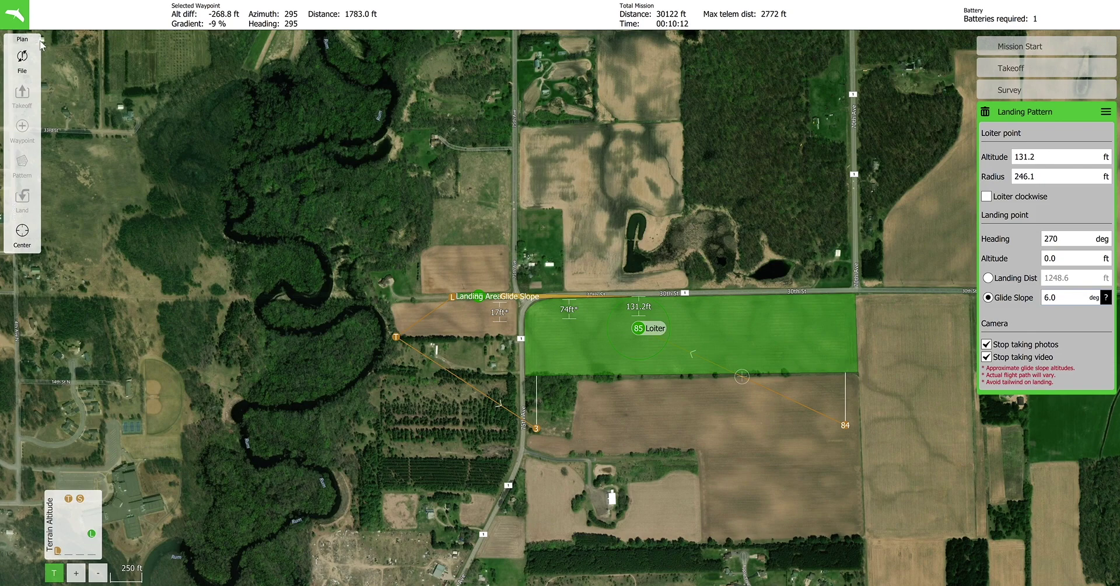
left_click(33, 59)
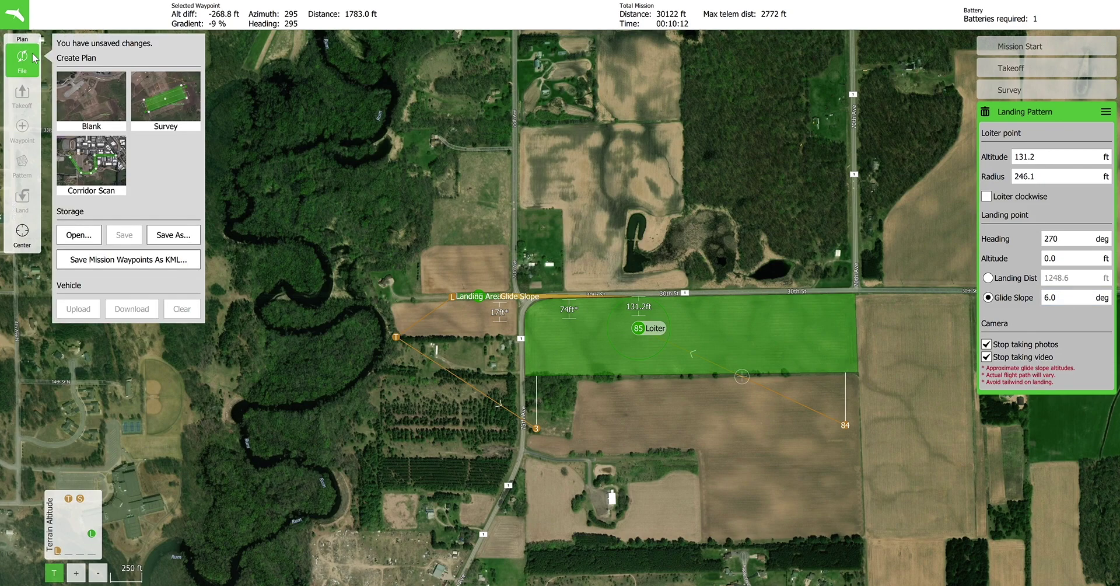
left_click(193, 239)
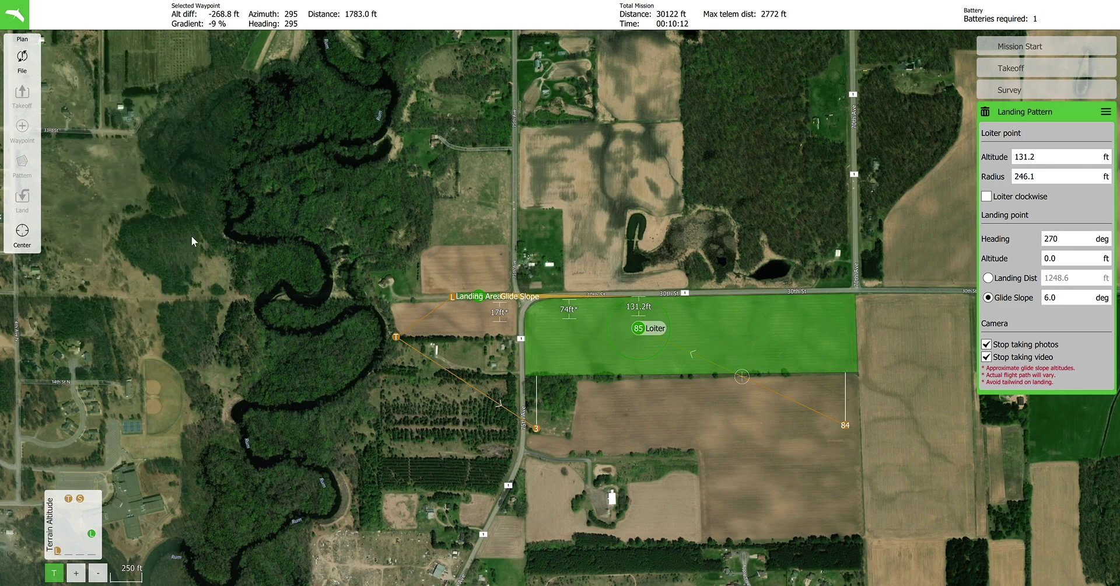